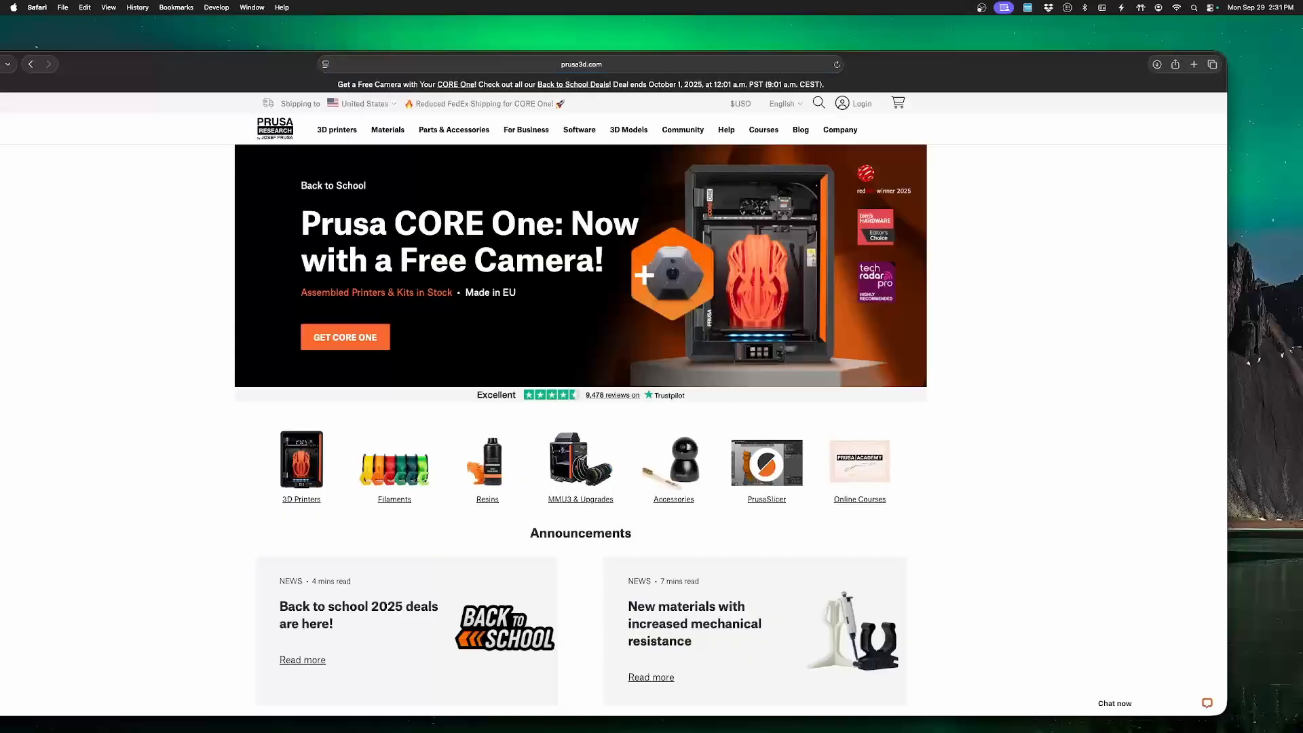
Download PrusaSlicer 2.9.3 for macOS from the Prusa website and install the Original Prusa Drivers package into Applications.
{"action": "left_click", "coordinate": [579, 130]}
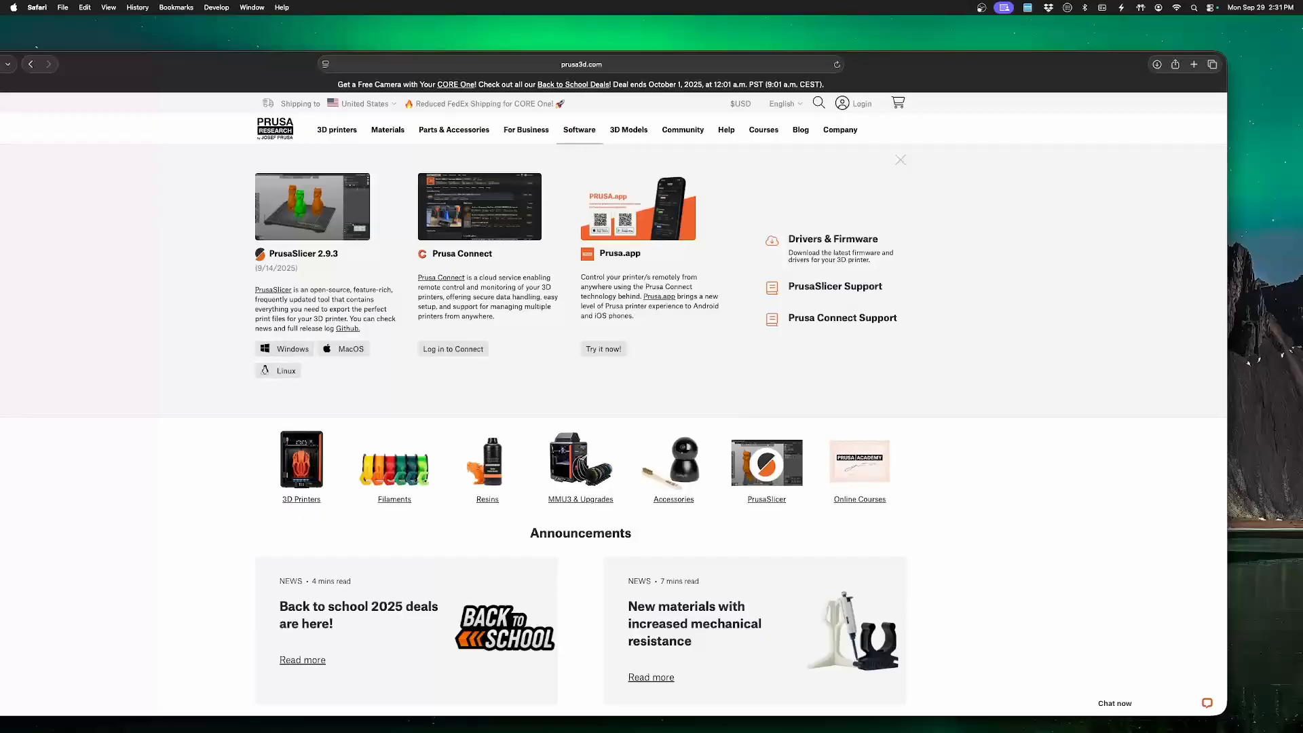
{"action": "left_click", "coordinate": [345, 349]}
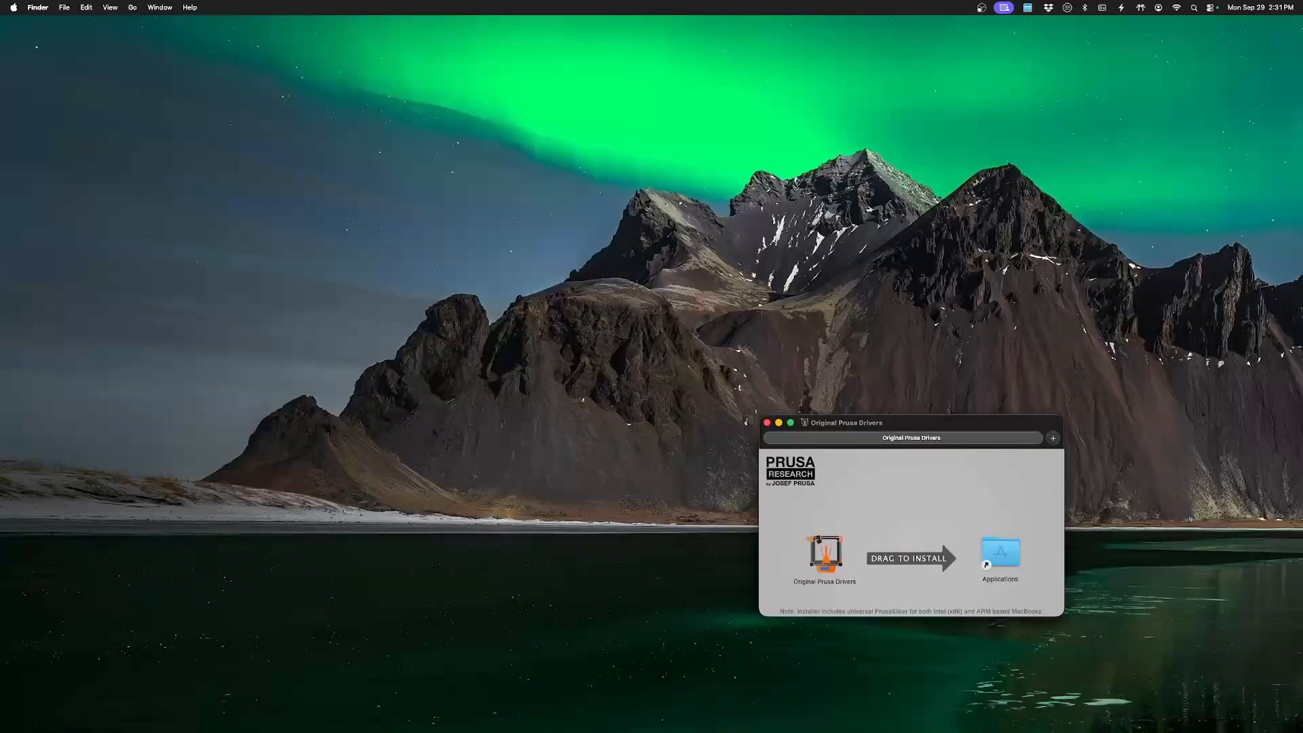
{"action": "left_click", "coordinate": [825, 554]}
{"action": "mouse_move", "coordinate": [825, 554]}
{"action": "left_mouse_down"}
{"action": "mouse_move", "coordinate": [991, 543]}
{"action": "mouse_move", "coordinate": [832, 551]}
{"action": "left_mouse_up"}
{"action": "left_click", "coordinate": [767, 422]}
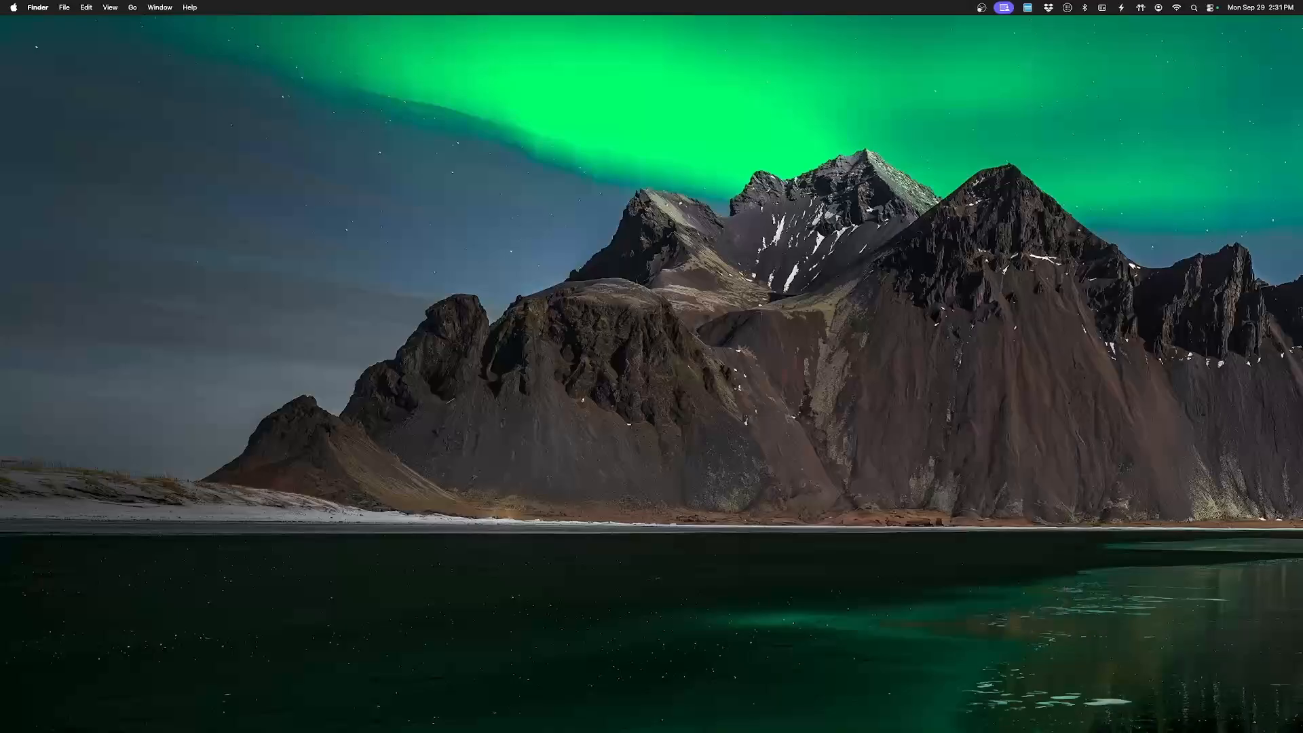
Launch PrusaSlicer and open its Configuration Assistant.
{"action": "mouse_move", "coordinate": [812, 730]}
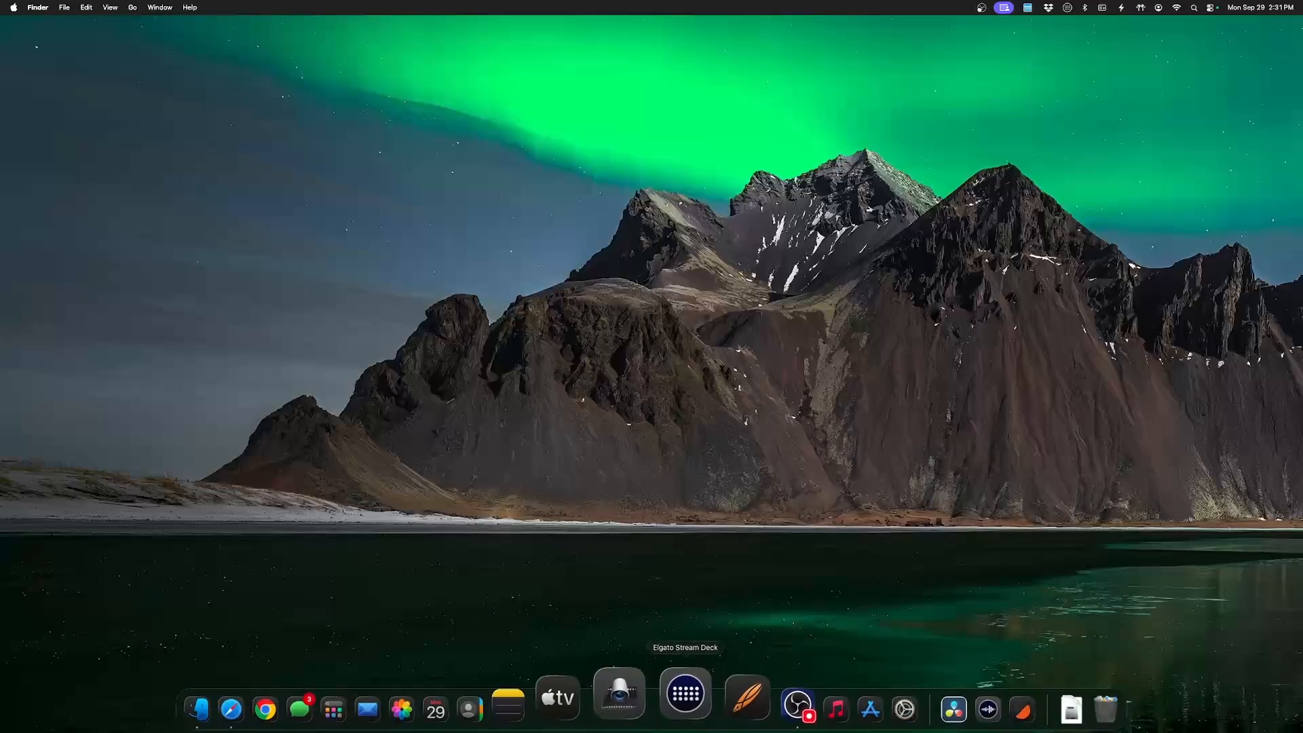
{"action": "left_click", "coordinate": [958, 703]}
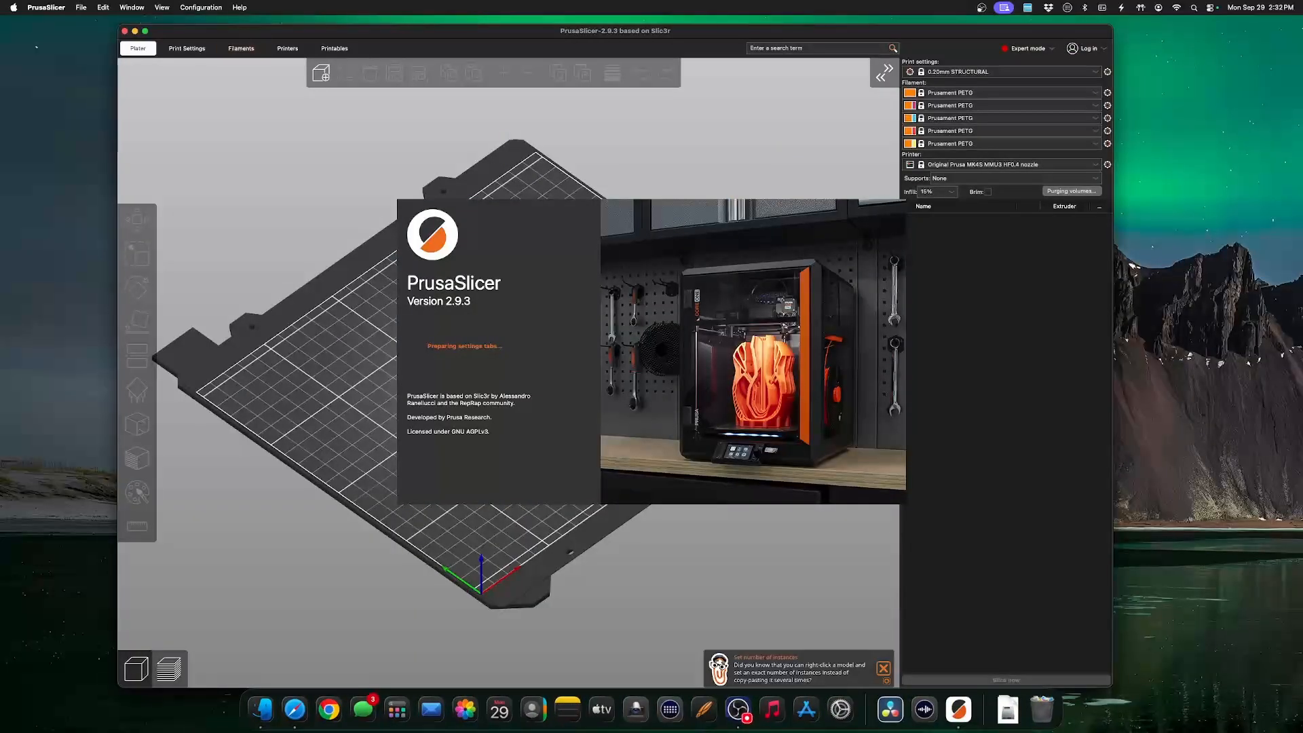
{"action": "left_click", "coordinate": [240, 8]}
{"action": "left_click", "coordinate": [219, 25]}
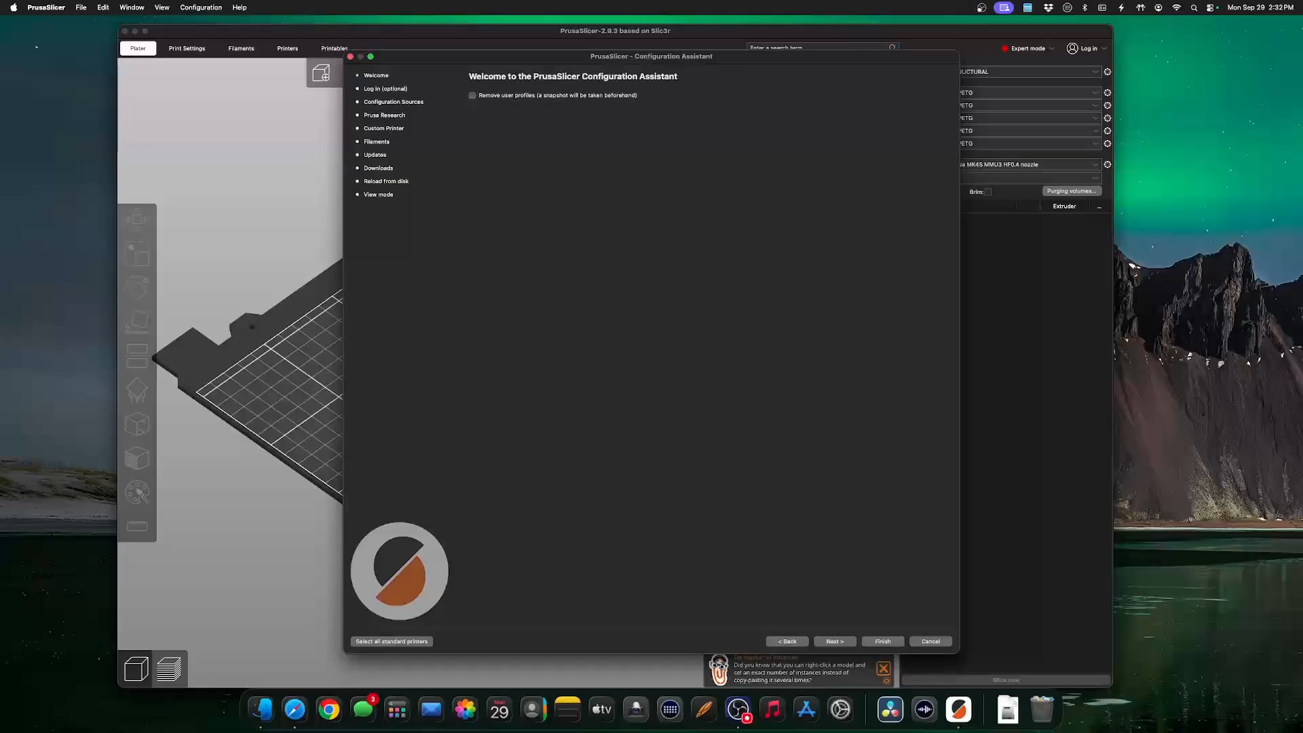
Skip the optional account login and review the Prusa Research printer models and their nozzle selections.
{"action": "left_click", "coordinate": [835, 642]}
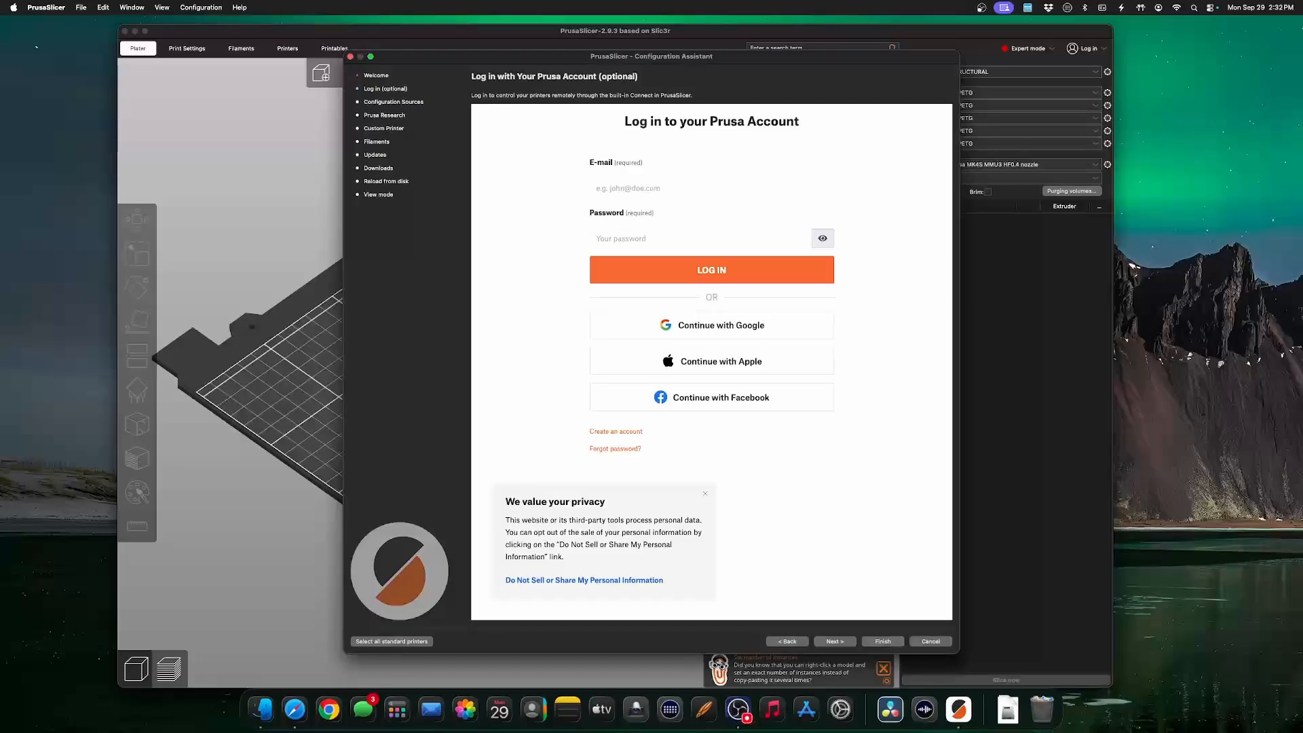
{"action": "left_click", "coordinate": [835, 641]}
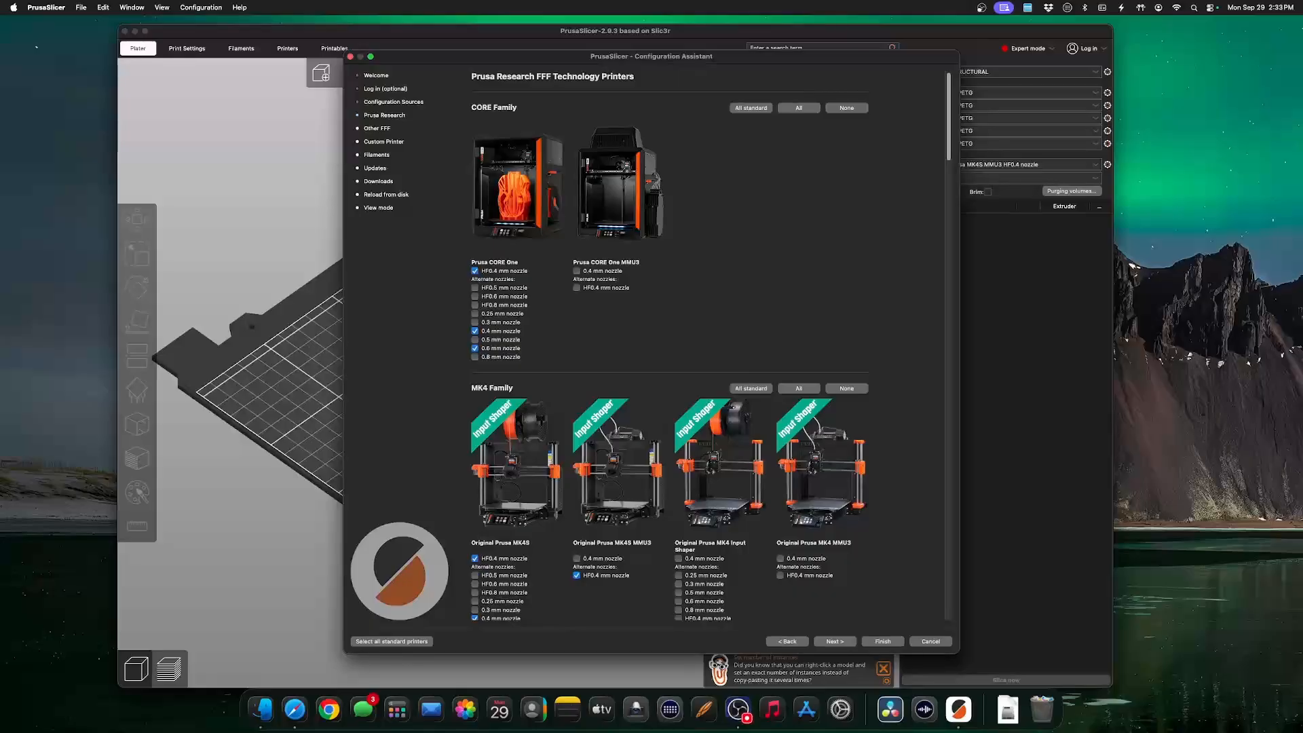
{"action": "scroll", "coordinate": [645, 346], "scroll_direction": "down", "scroll_amount": 10}
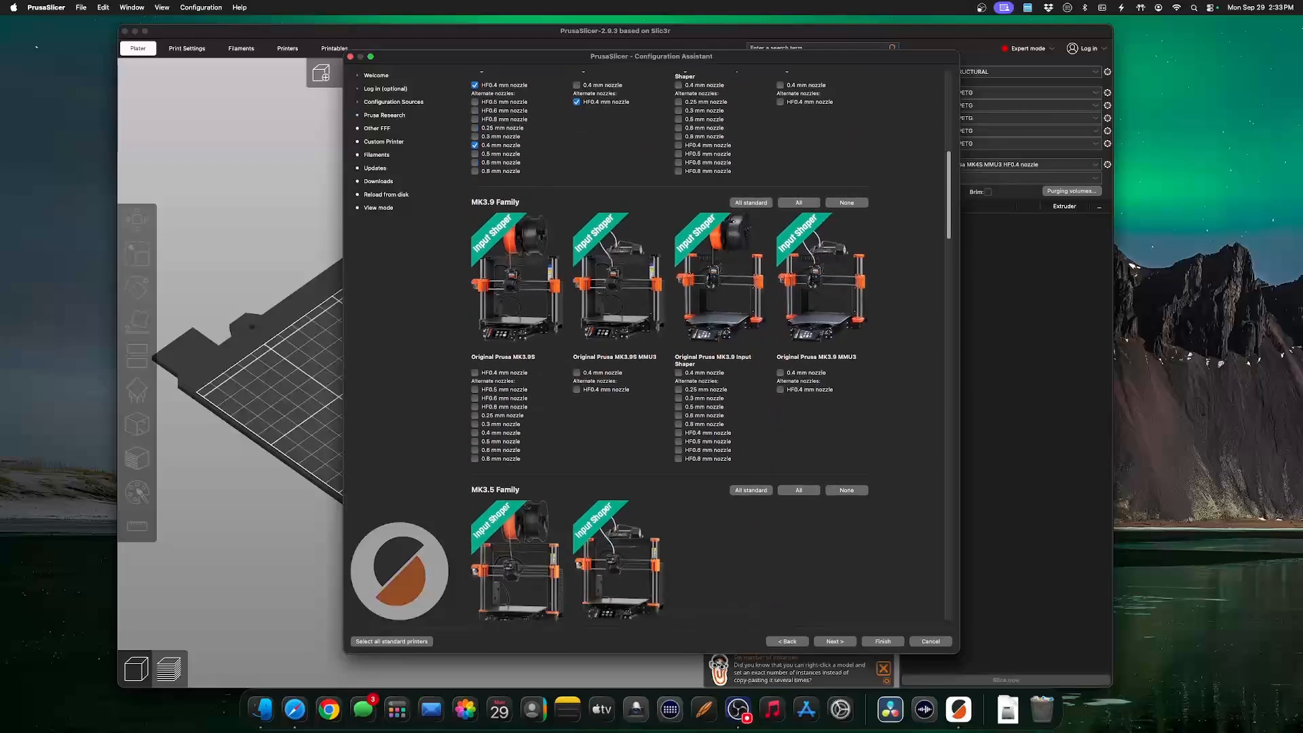
{"action": "scroll", "coordinate": [670, 346], "scroll_direction": "down", "scroll_amount": 10}
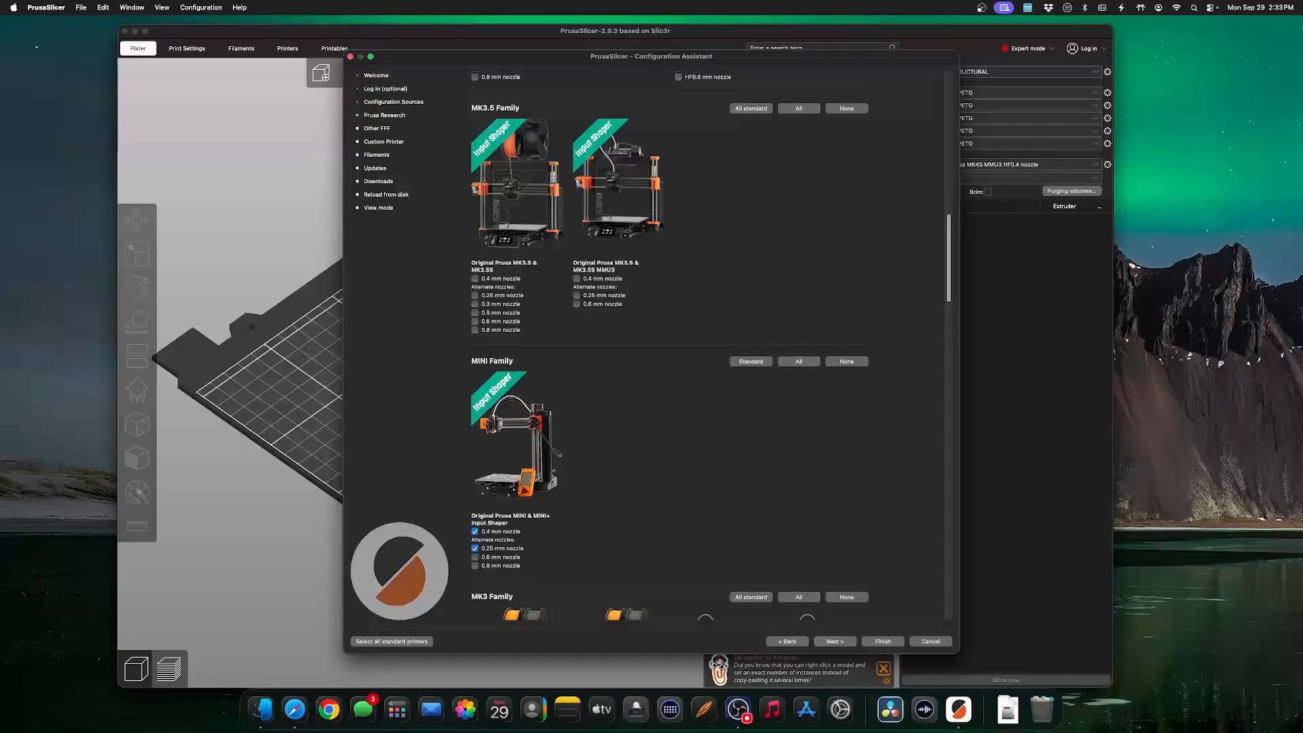
{"action": "scroll", "coordinate": [644, 347], "scroll_direction": "up", "scroll_amount": 10}
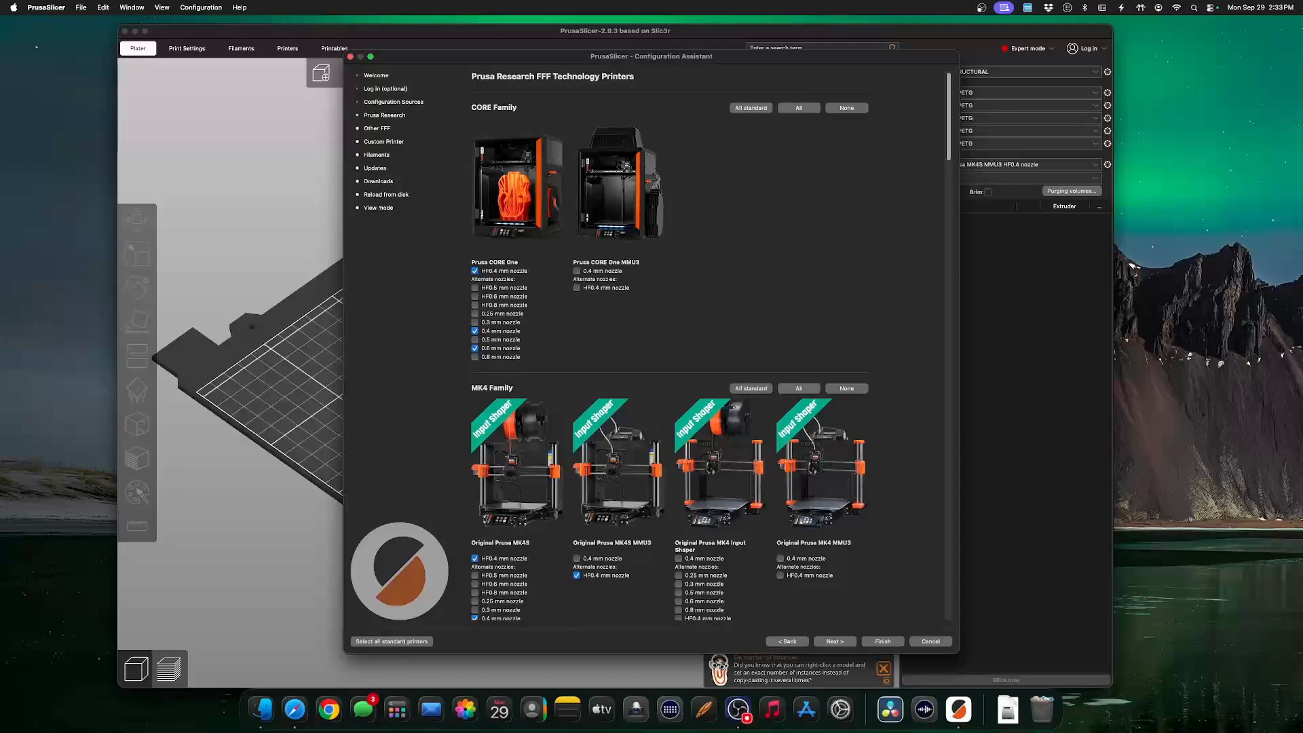
{"action": "left_click", "coordinate": [835, 642]}
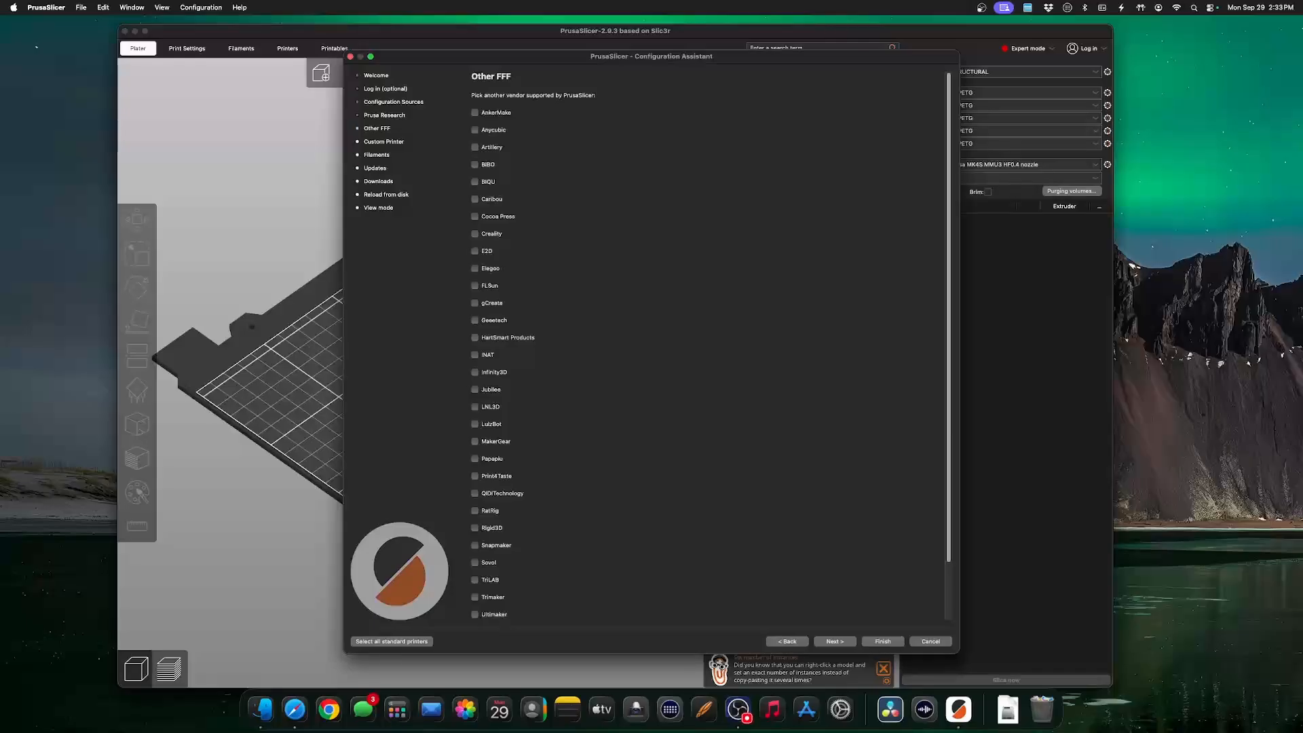
Enable the filament profiles Prusament PETG, Prusament PLA, Prusament TPU 95A and AmazonBasics TPU, and finish the Configuration Assistant.
{"action": "left_click", "coordinate": [377, 155]}
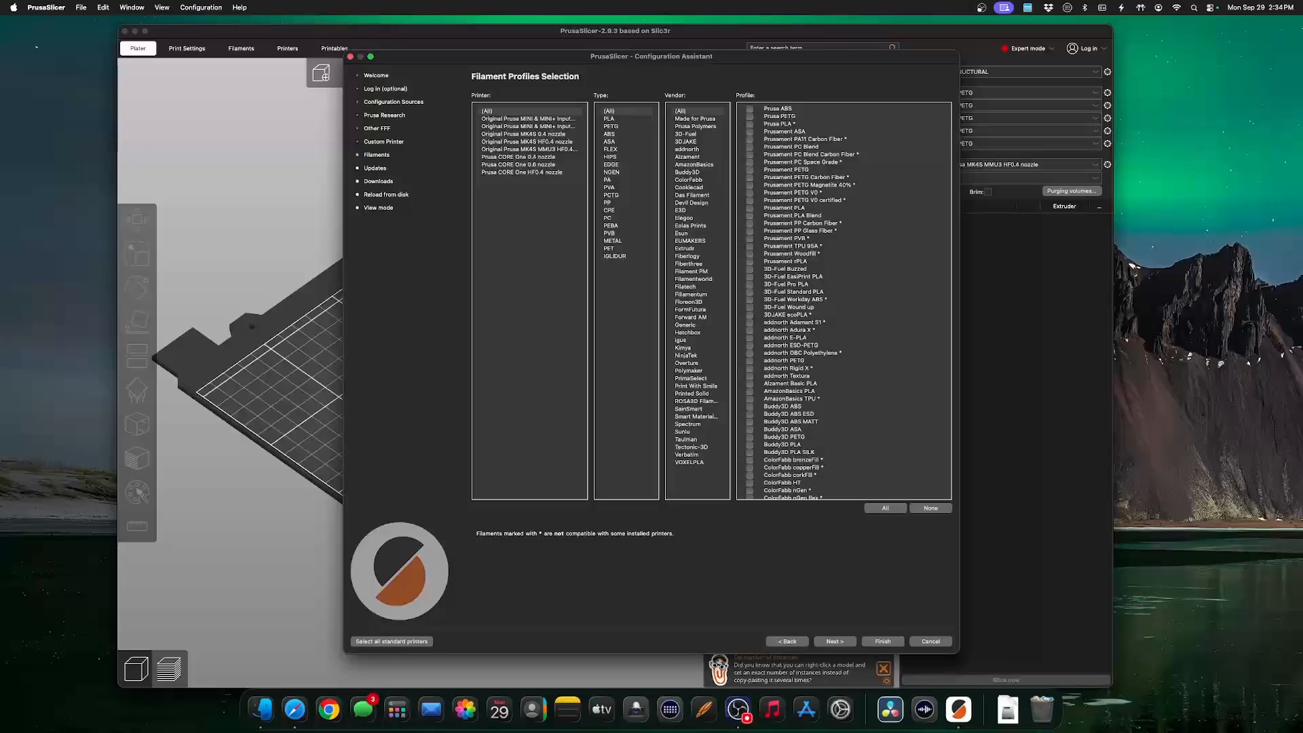
{"action": "left_click", "coordinate": [750, 169]}
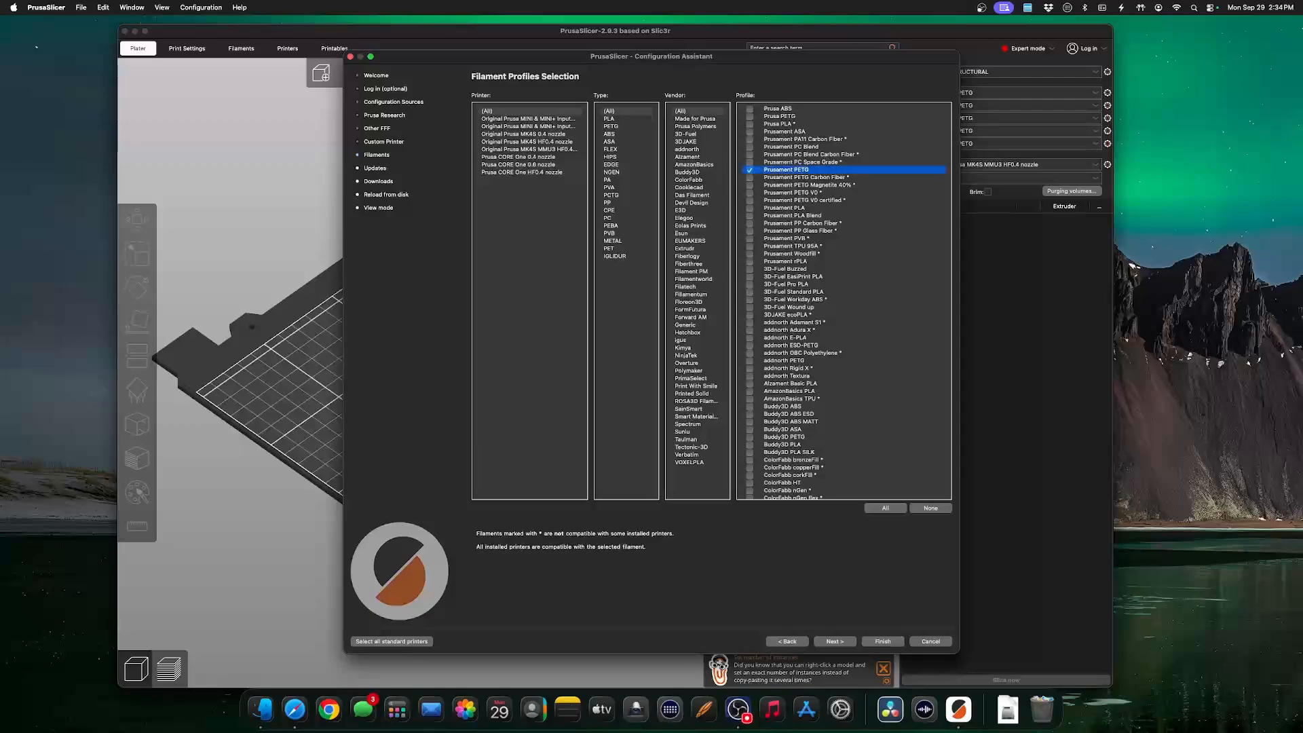
{"action": "left_click", "coordinate": [750, 208]}
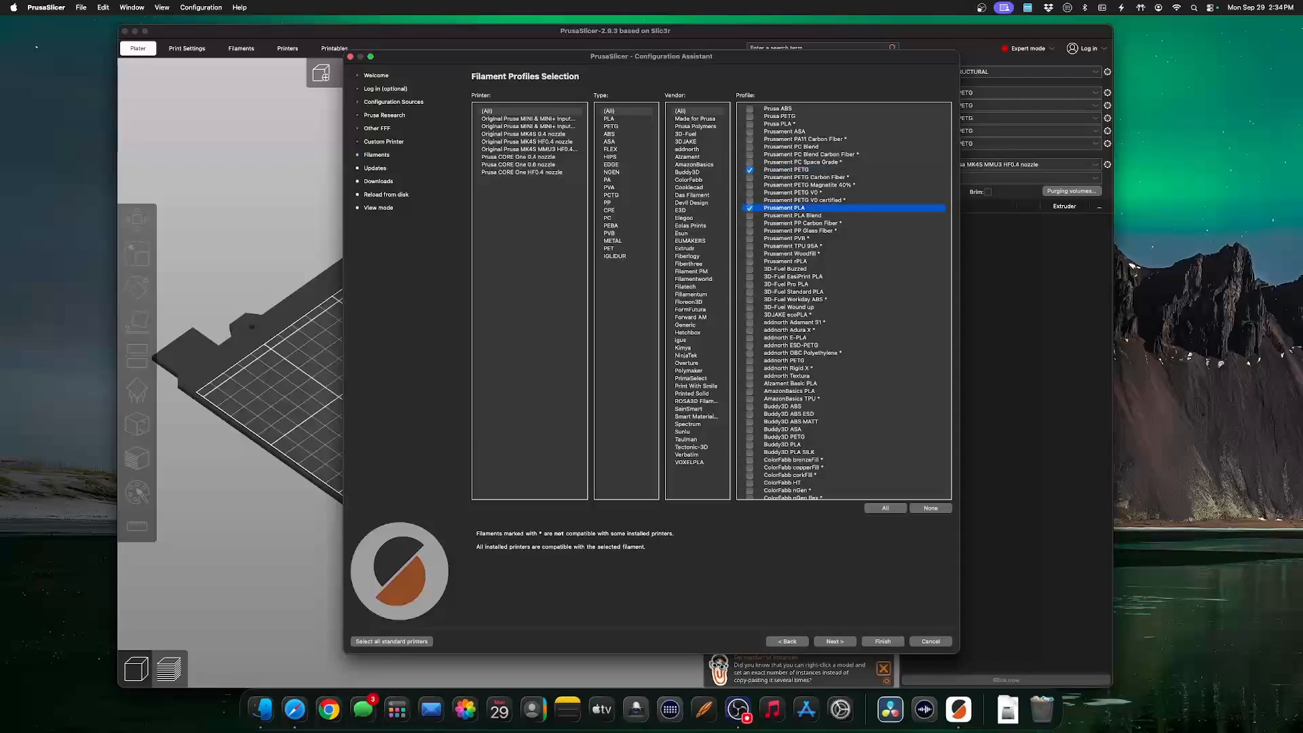
{"action": "left_click", "coordinate": [750, 246]}
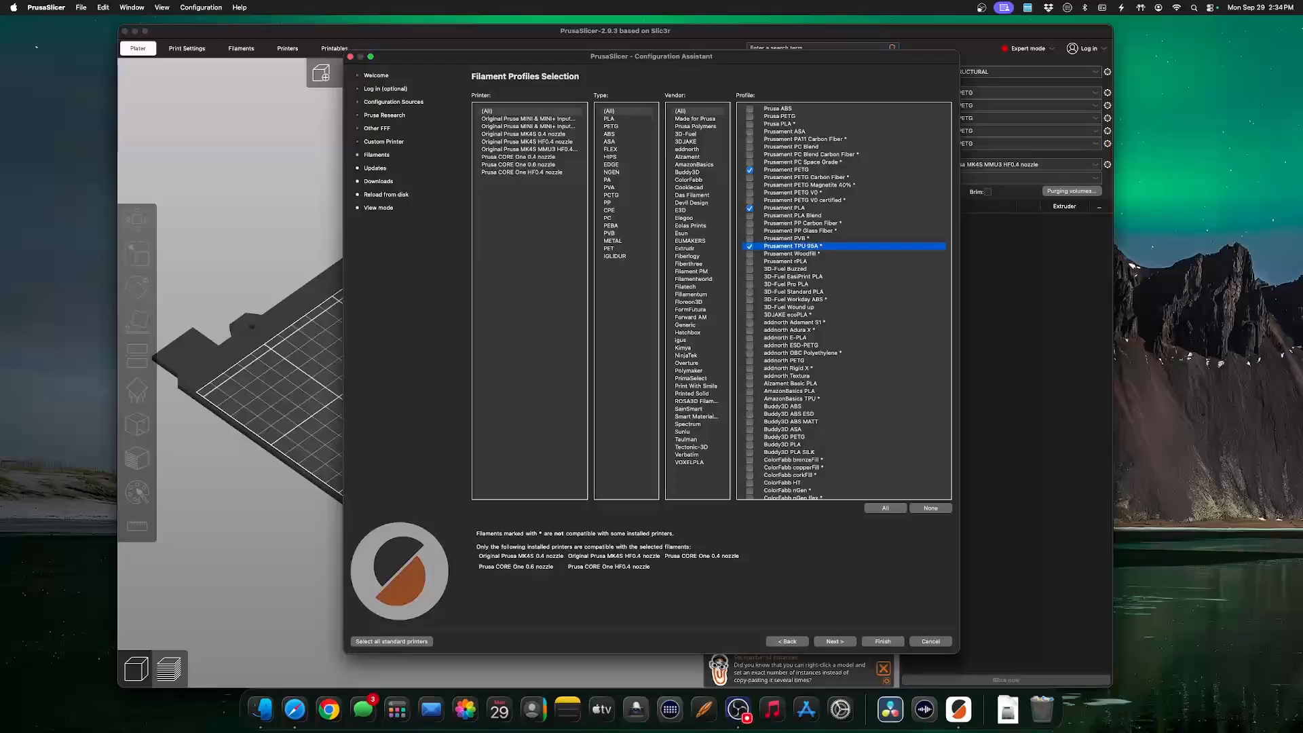
{"action": "left_click", "coordinate": [750, 399]}
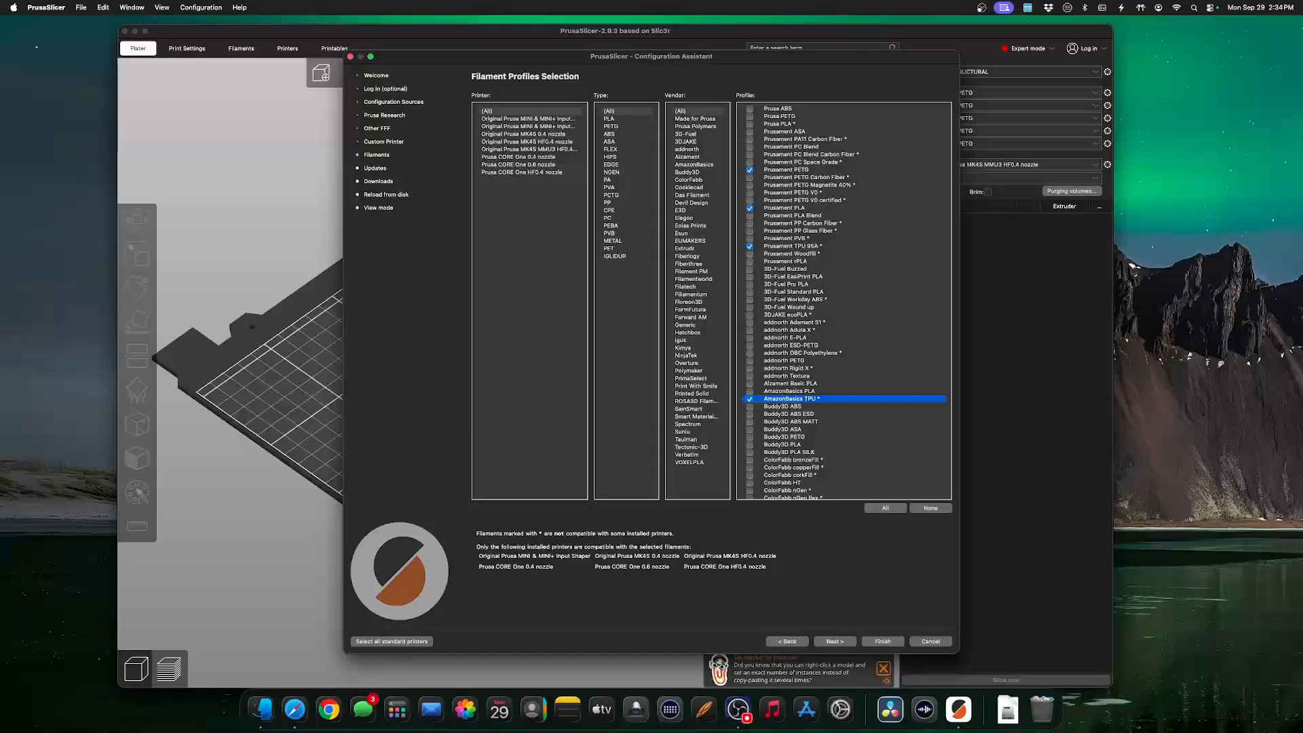
{"action": "left_click", "coordinate": [835, 642]}
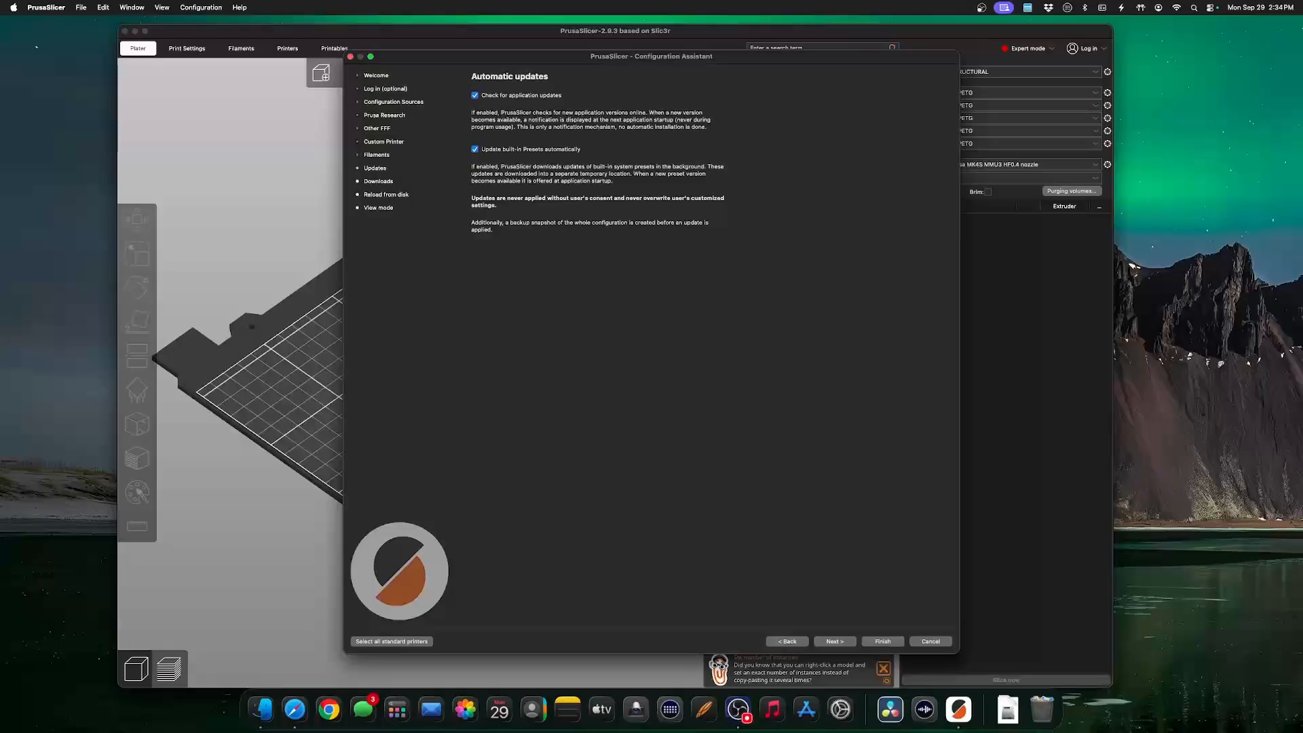
{"action": "left_click", "coordinate": [882, 641]}
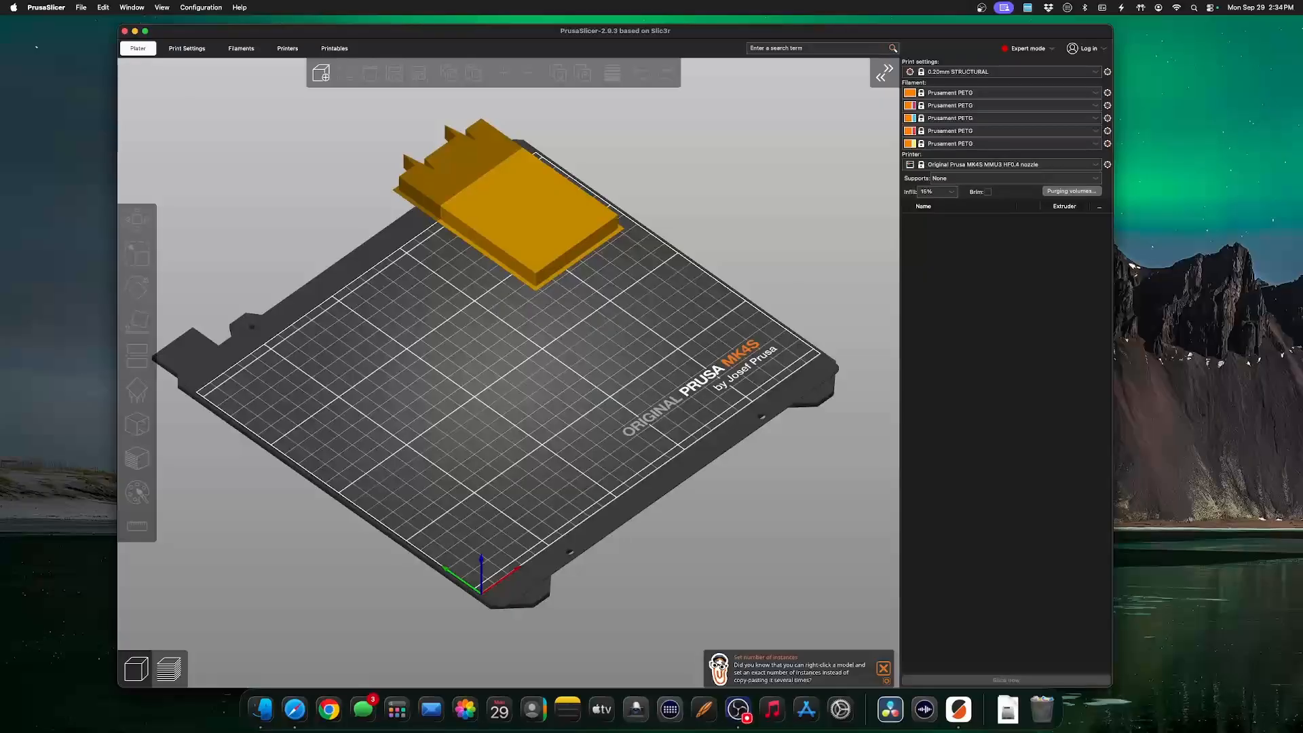
Import ShelfBracket.stl from the downloads onto the print bed and slice it.
{"action": "scroll", "coordinate": [508, 372], "scroll_direction": "down", "scroll_amount": 10}
{"action": "scroll", "coordinate": [508, 372], "scroll_direction": "up", "scroll_amount": 9}
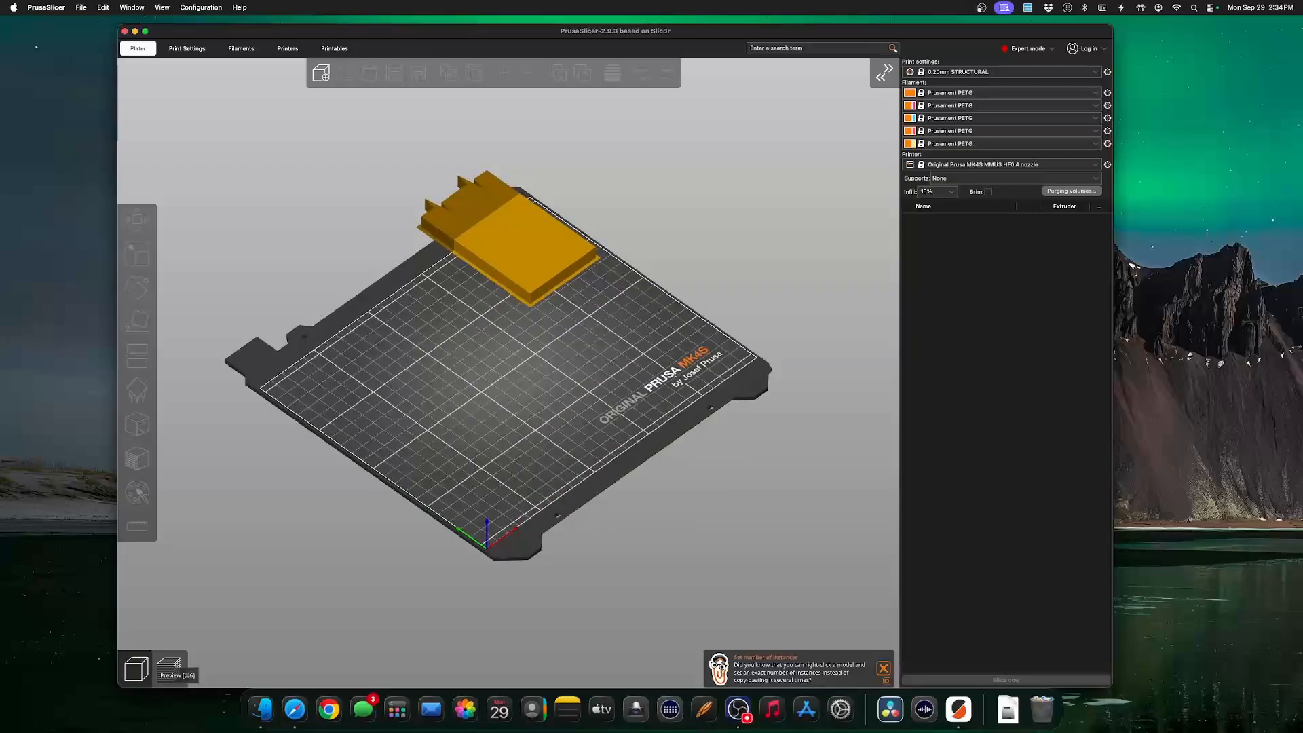
{"action": "left_click", "coordinate": [169, 664]}
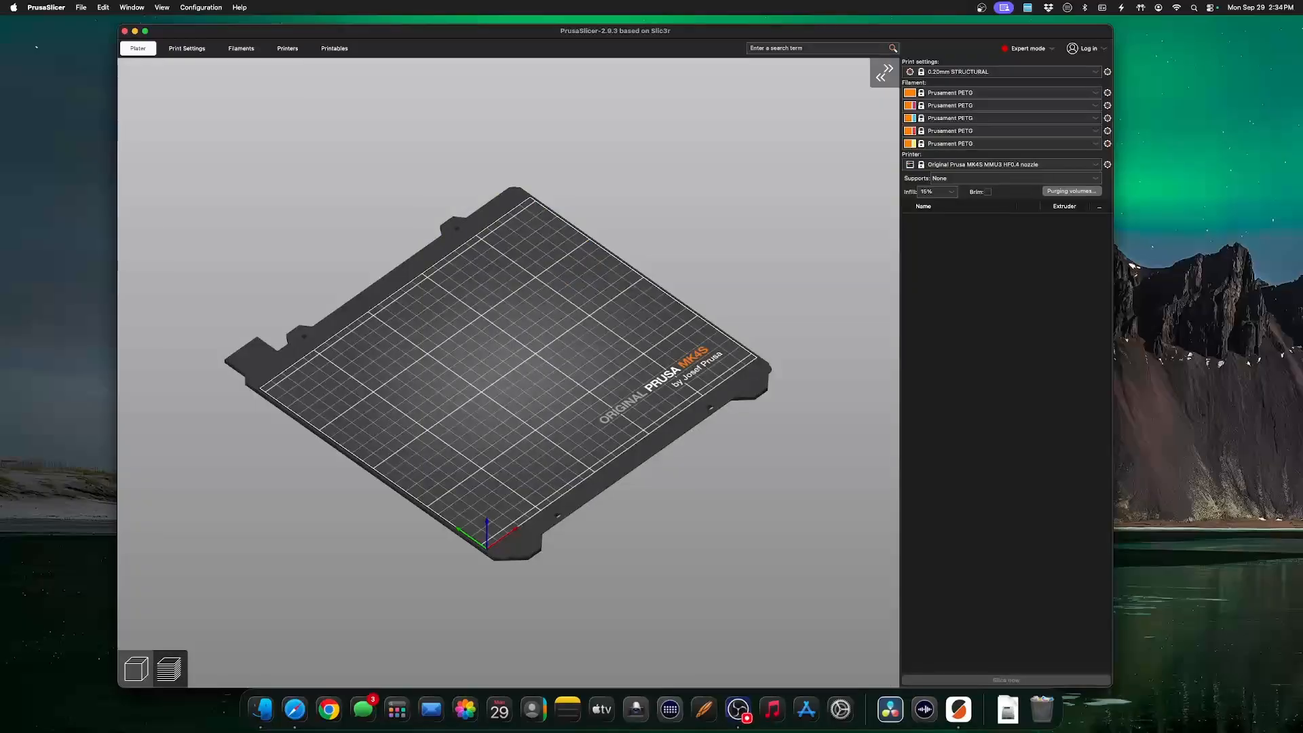
{"action": "left_click", "coordinate": [1008, 709]}
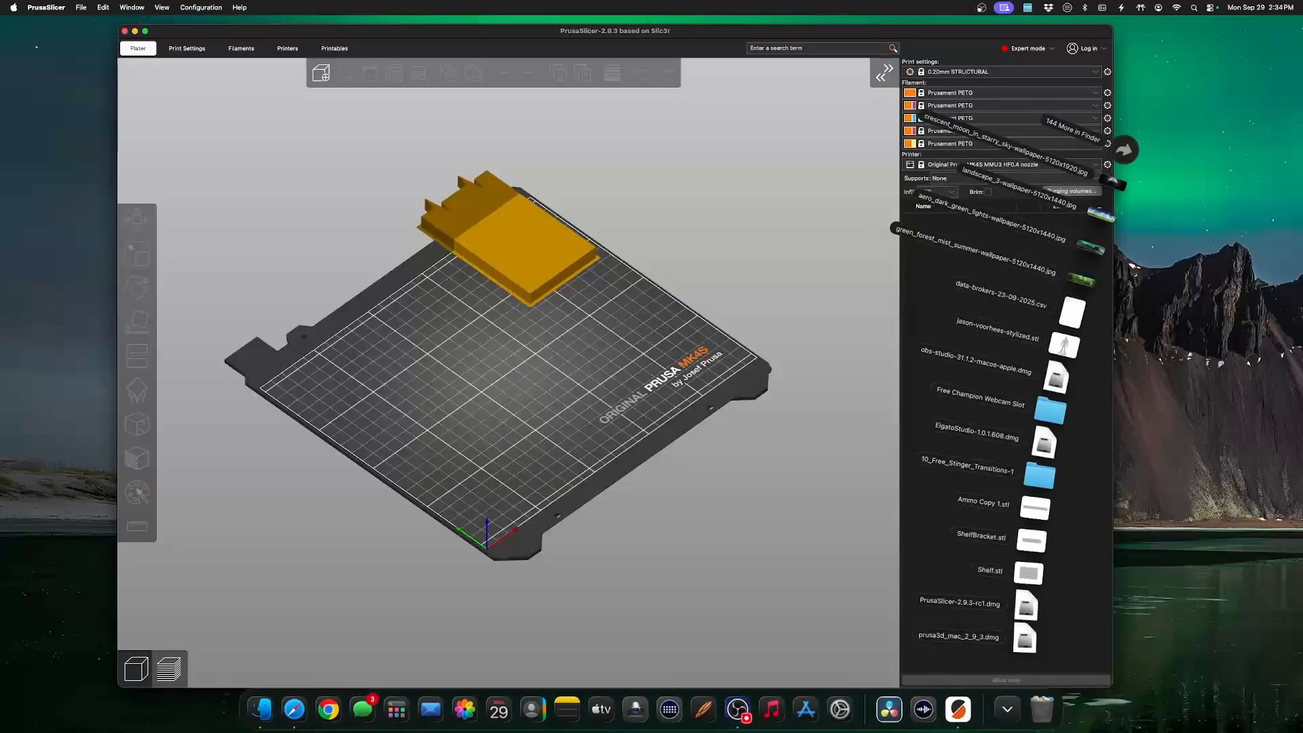
{"action": "left_click_drag", "start_coordinate": [1031, 541], "coordinate": [580, 463]}
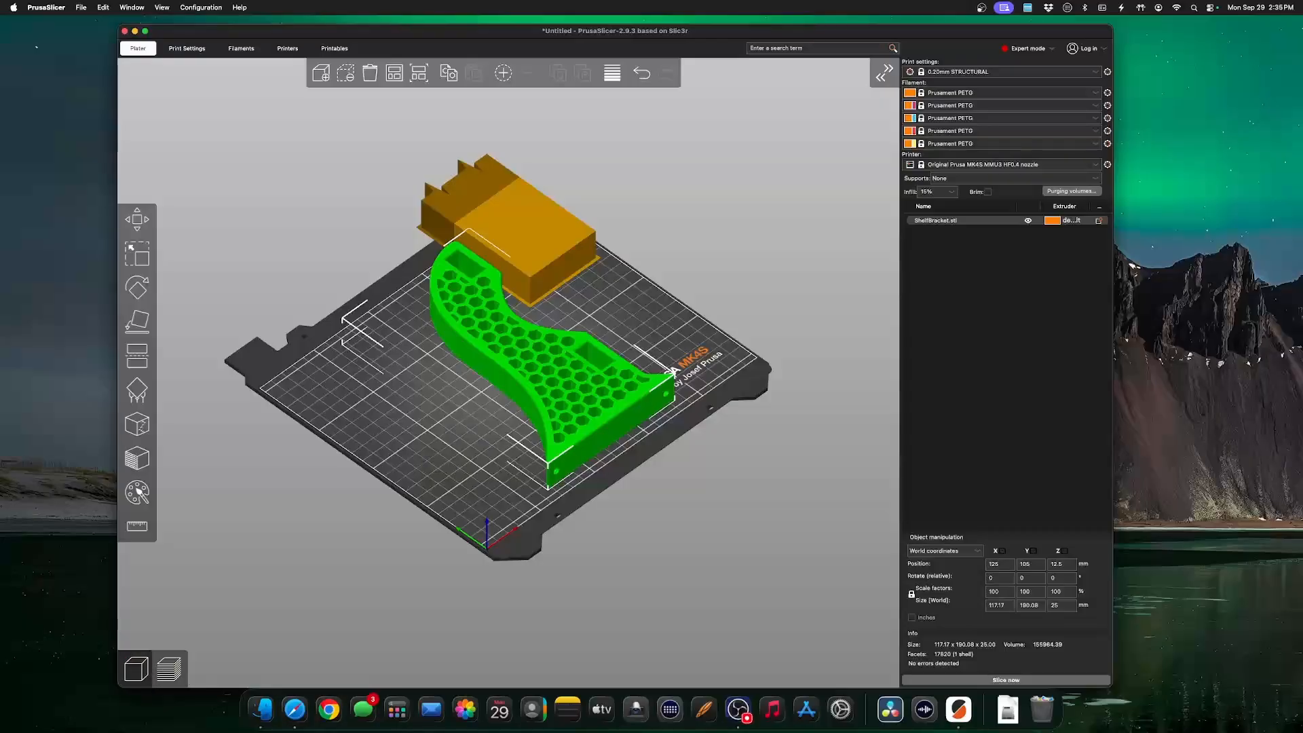
{"action": "left_click", "coordinate": [1006, 680]}
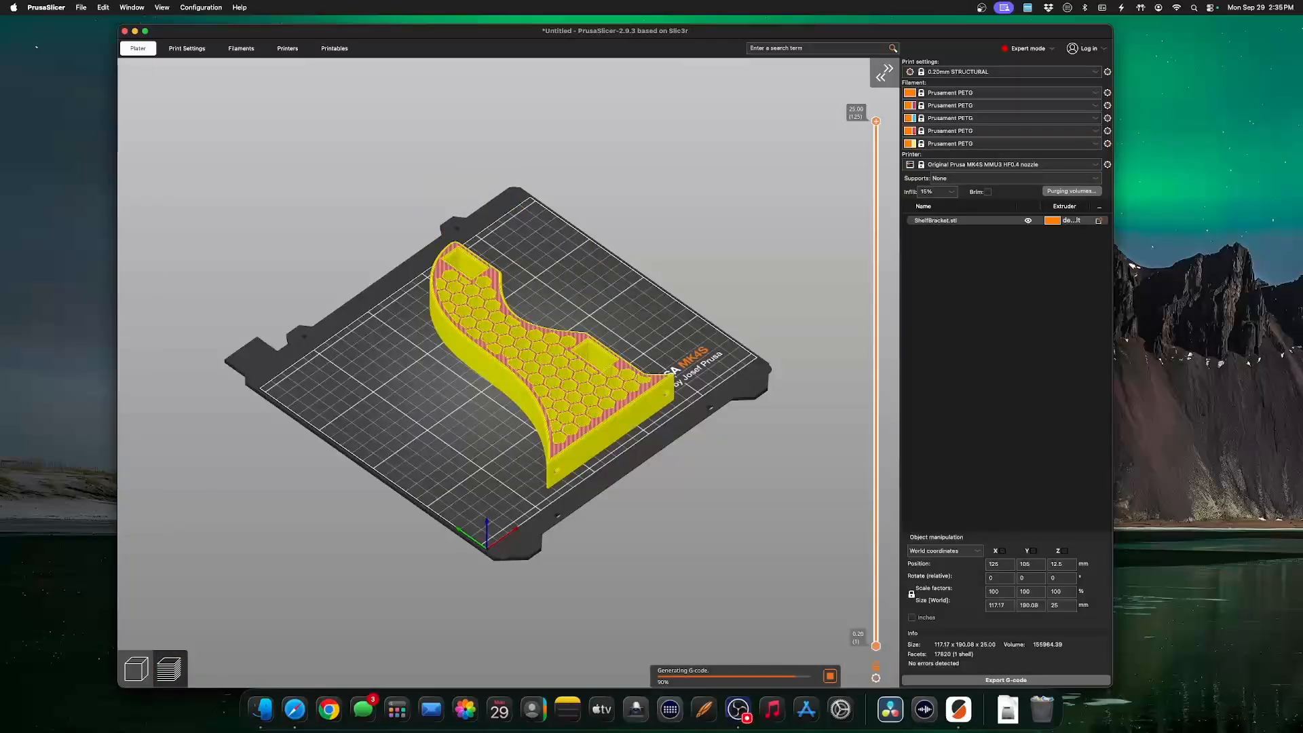
Inspect the sliced bracket's layers down to 11.40 mm, try adding a colour change there, and restore the full-height preview.
{"action": "left_click_drag", "start_coordinate": [875, 122], "coordinate": [875, 406]}
{"action": "scroll", "coordinate": [508, 373], "scroll_direction": "up", "scroll_amount": 3}
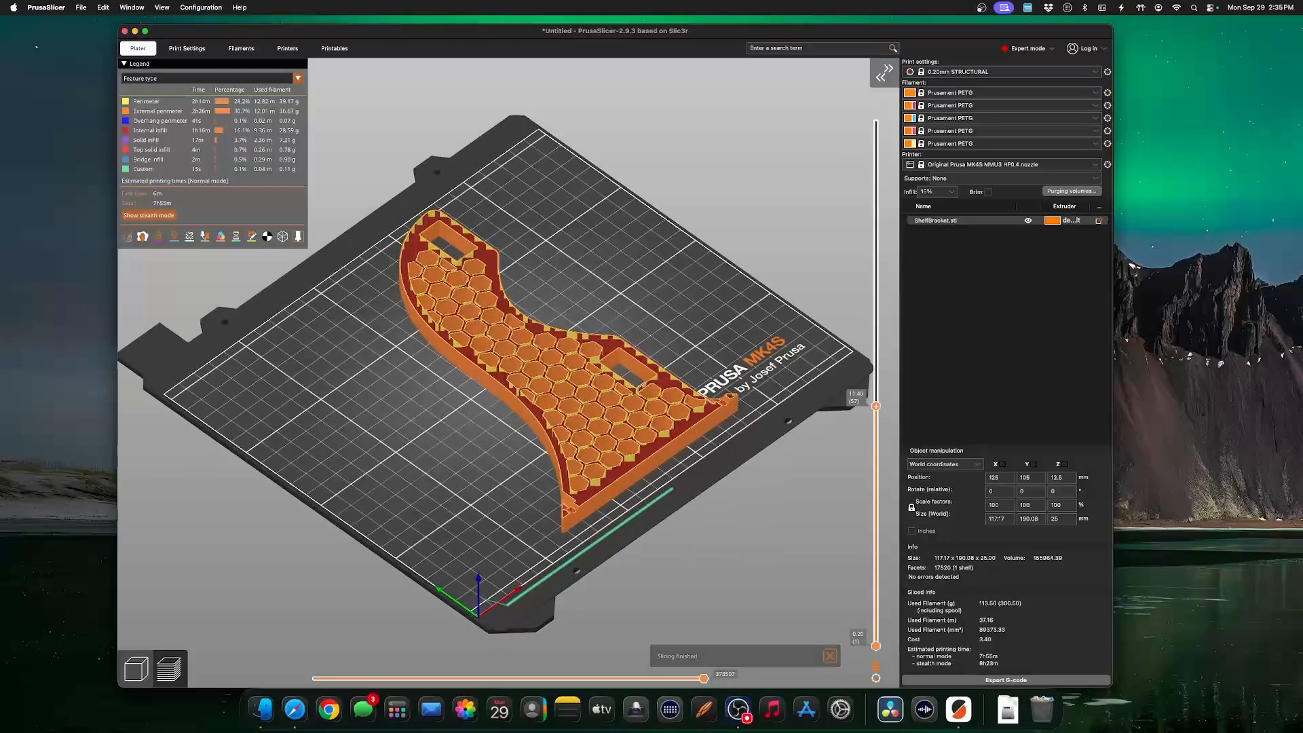
{"action": "left_click", "coordinate": [876, 406]}
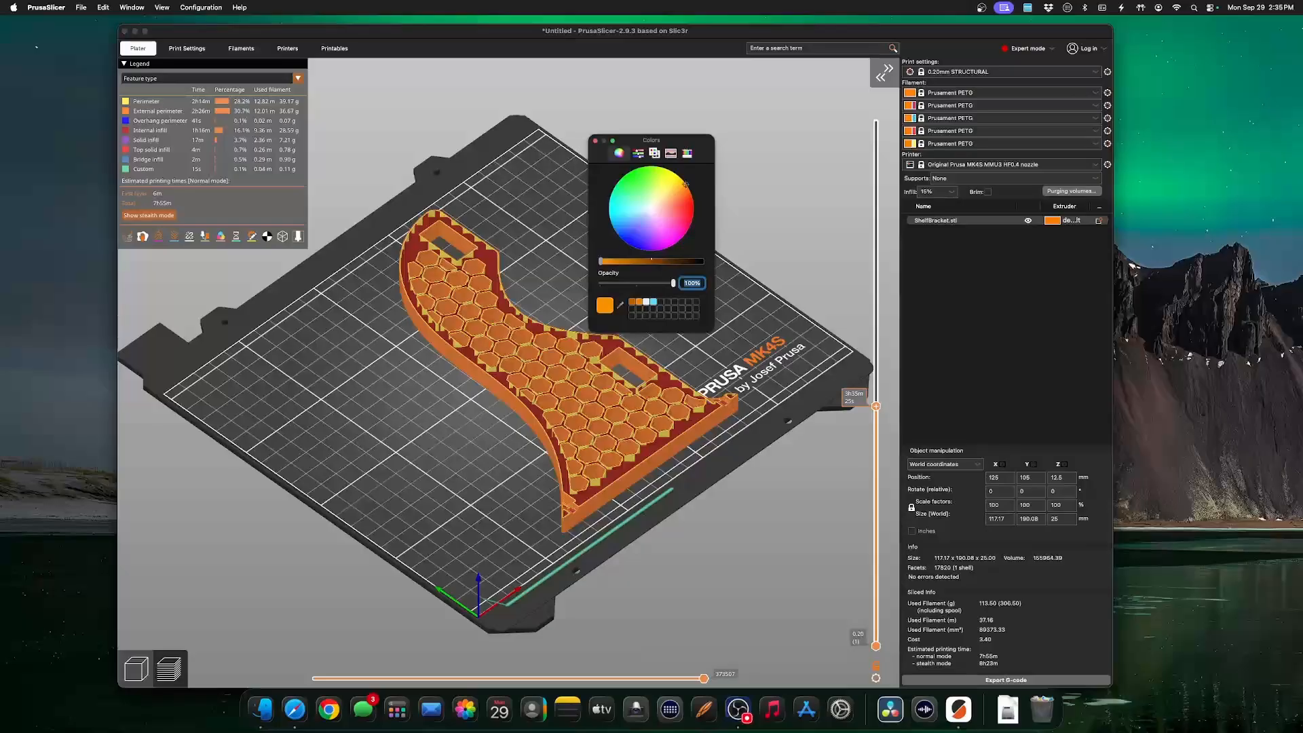
{"action": "left_click", "coordinate": [595, 141]}
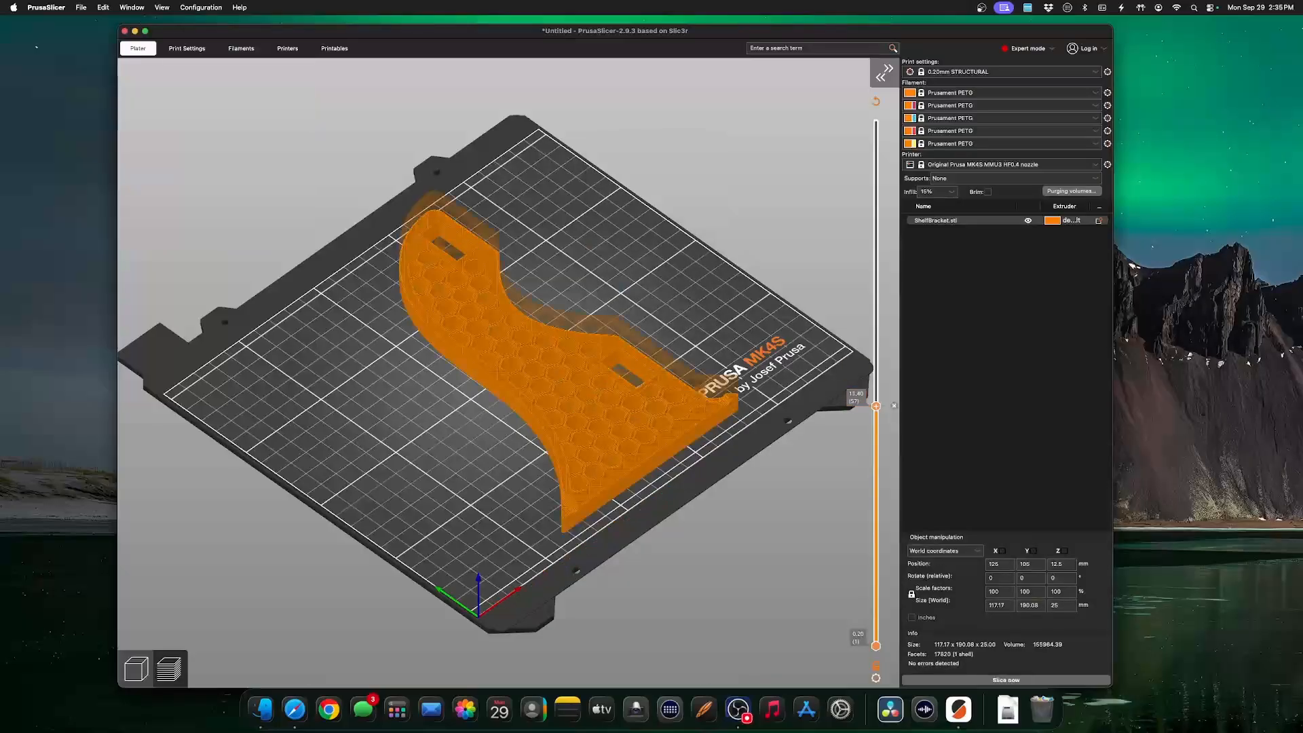
{"action": "left_click_drag", "start_coordinate": [876, 406], "coordinate": [875, 121]}
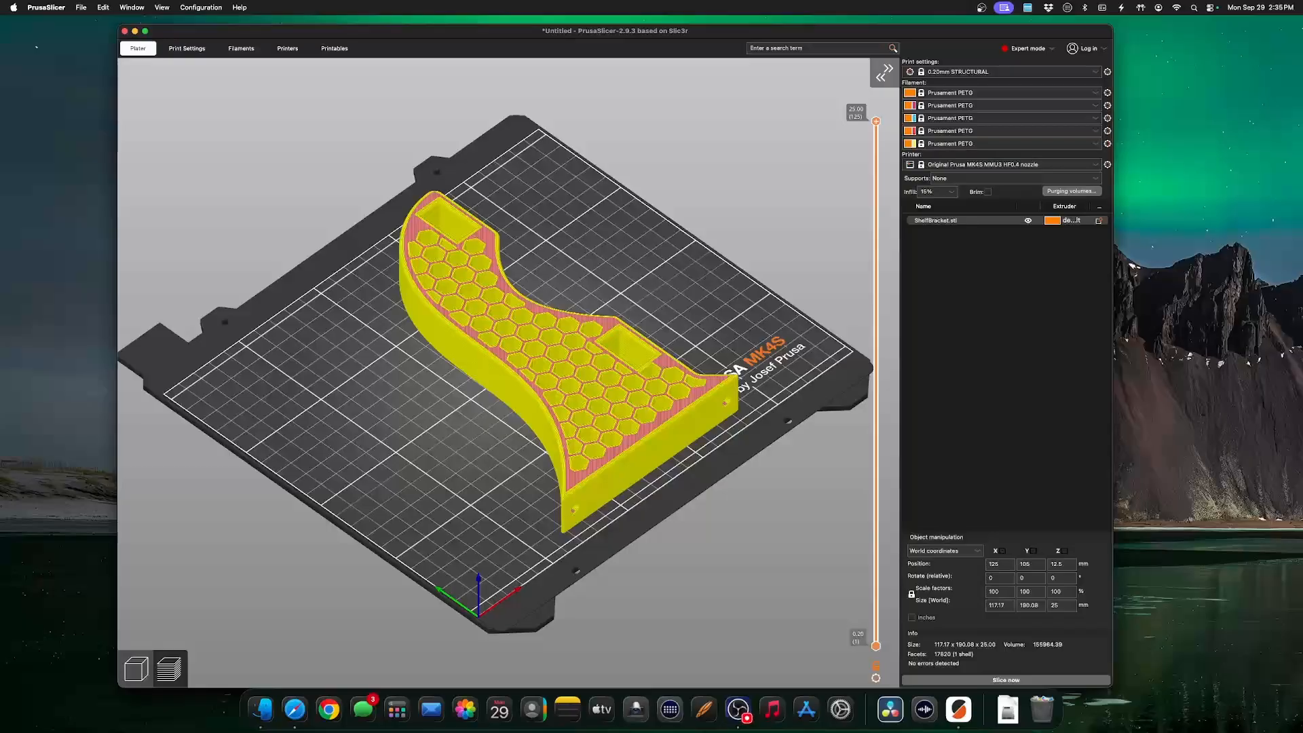
Reposition the shelf bracket on the bed with a quarter turn about the Z axis, and slice it again.
{"action": "left_click", "coordinate": [136, 668]}
{"action": "mouse_move", "coordinate": [543, 360]}
{"action": "left_mouse_down"}
{"action": "mouse_move", "coordinate": [519, 371]}
{"action": "mouse_move", "coordinate": [528, 362]}
{"action": "left_mouse_up"}
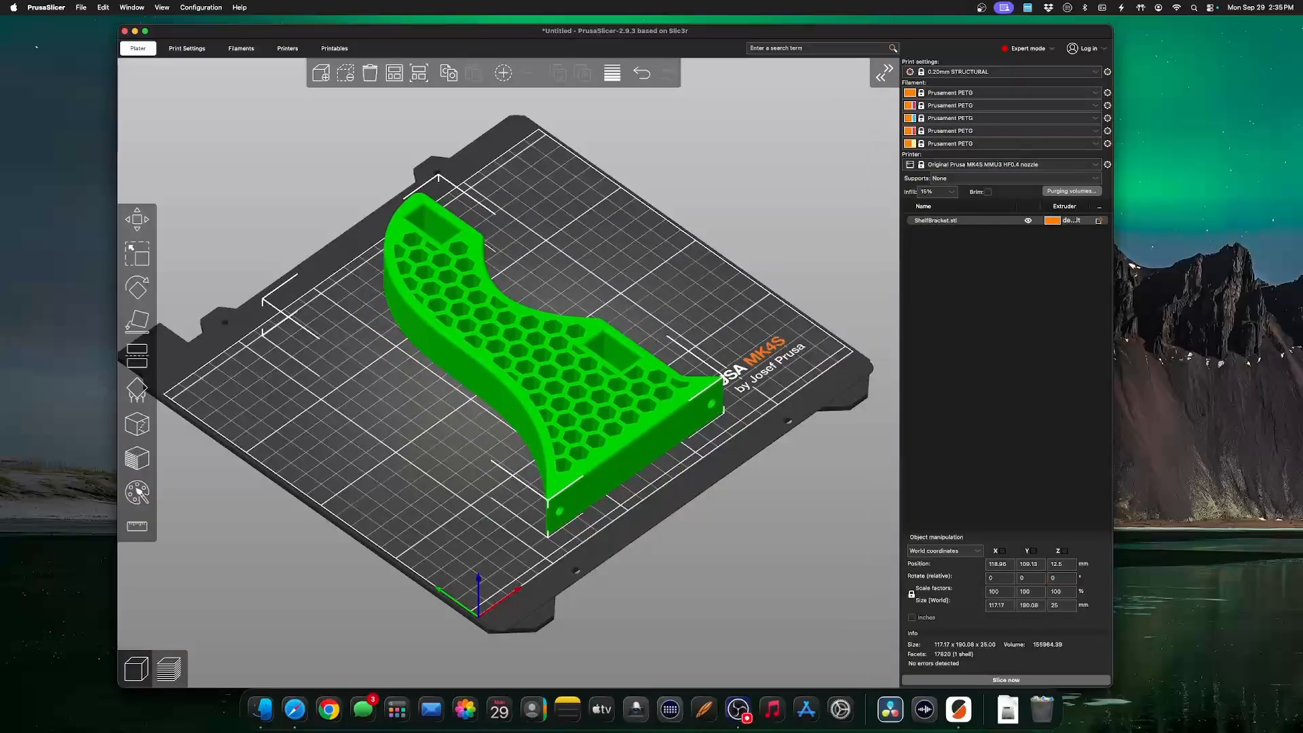
{"action": "left_click", "coordinate": [1062, 578]}
{"action": "key", "text": "Return"}
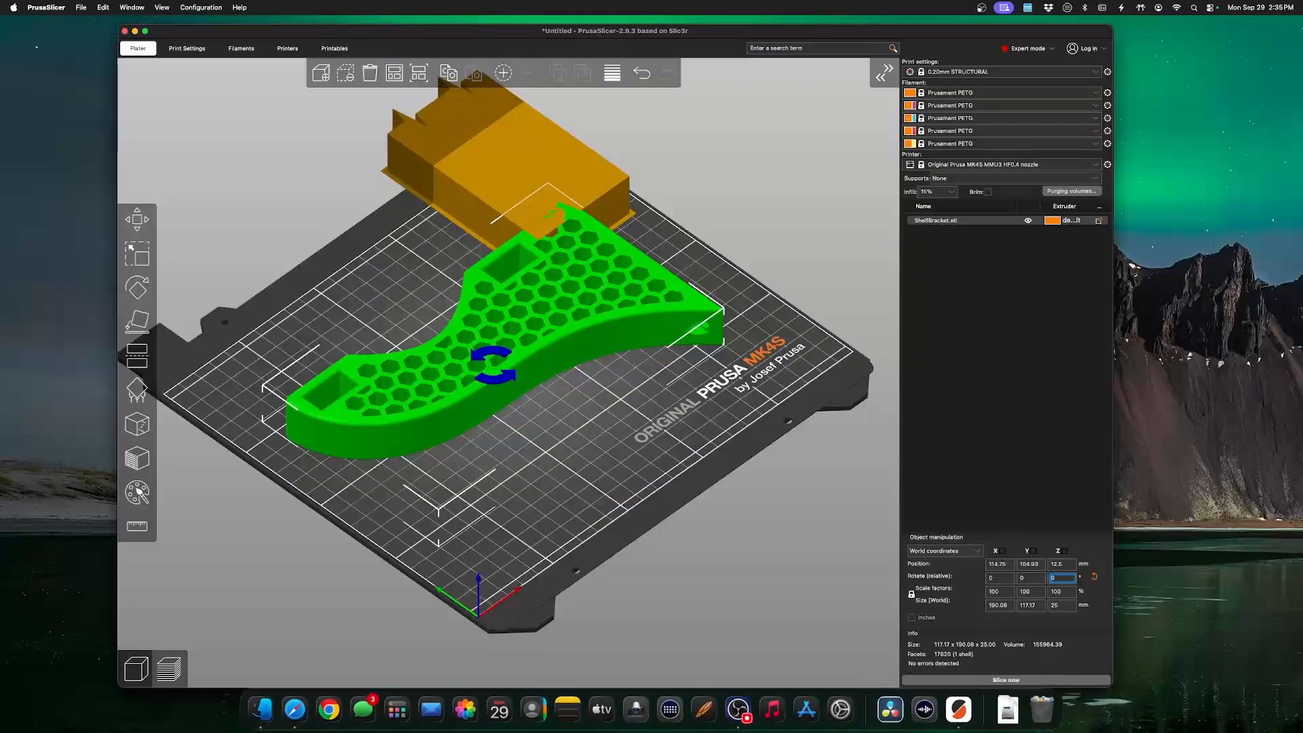
{"action": "left_click", "coordinate": [1006, 681]}
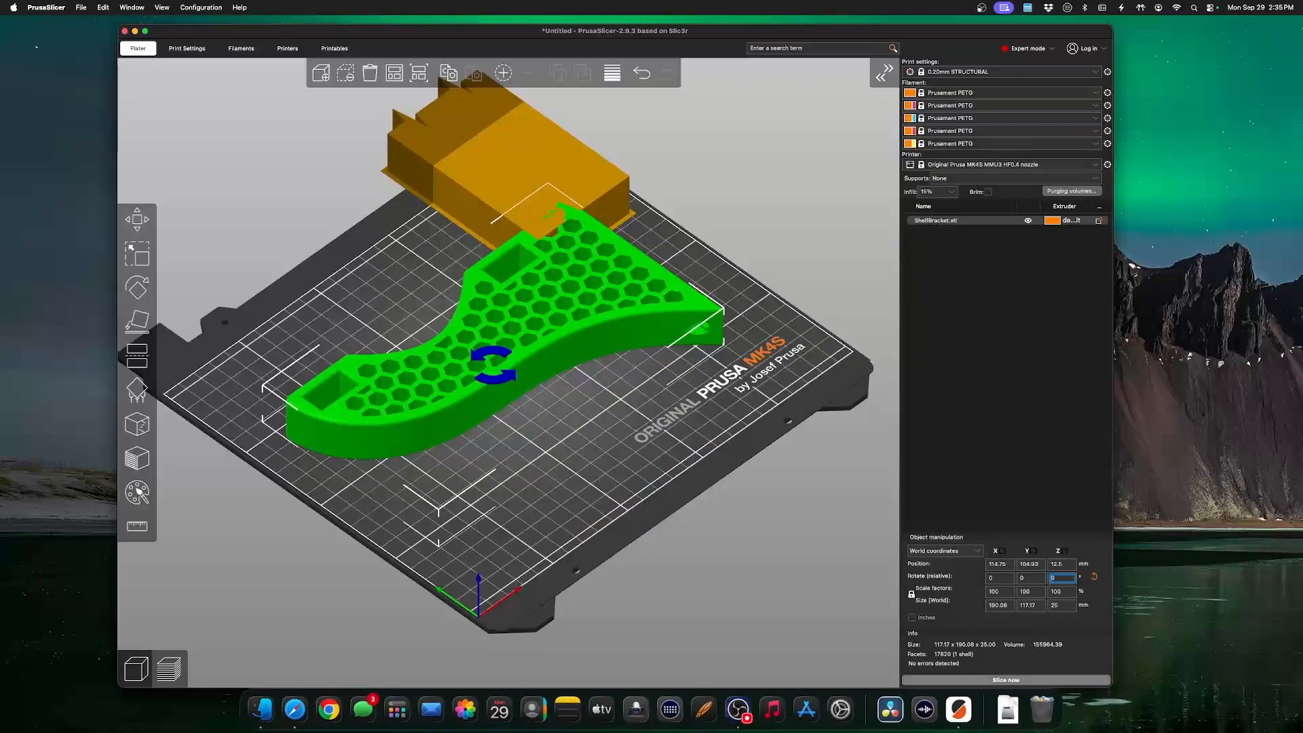